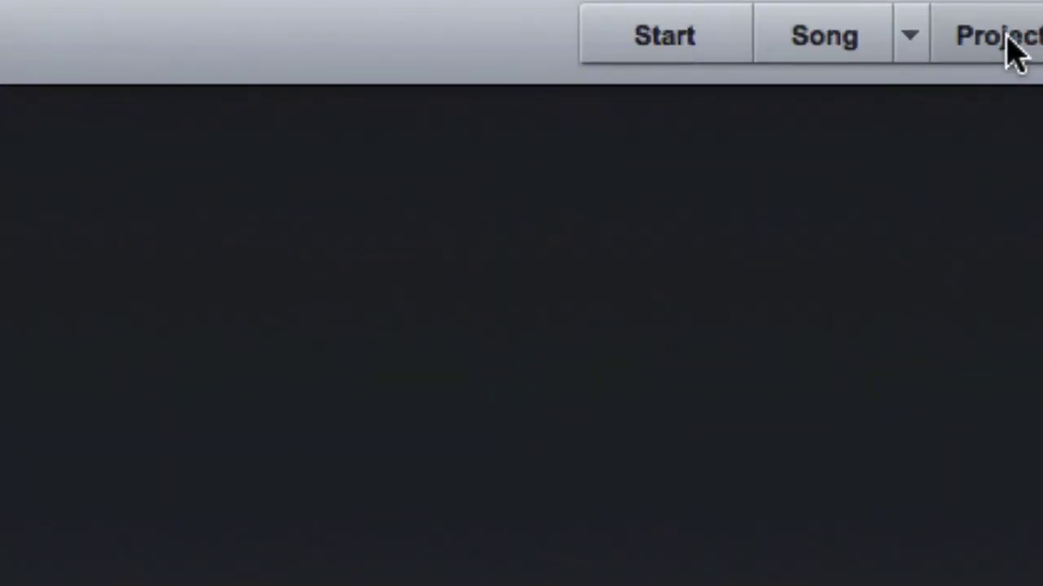
Step: Open the album master's Project page and scroll through its track list
left_click(1017, 37)
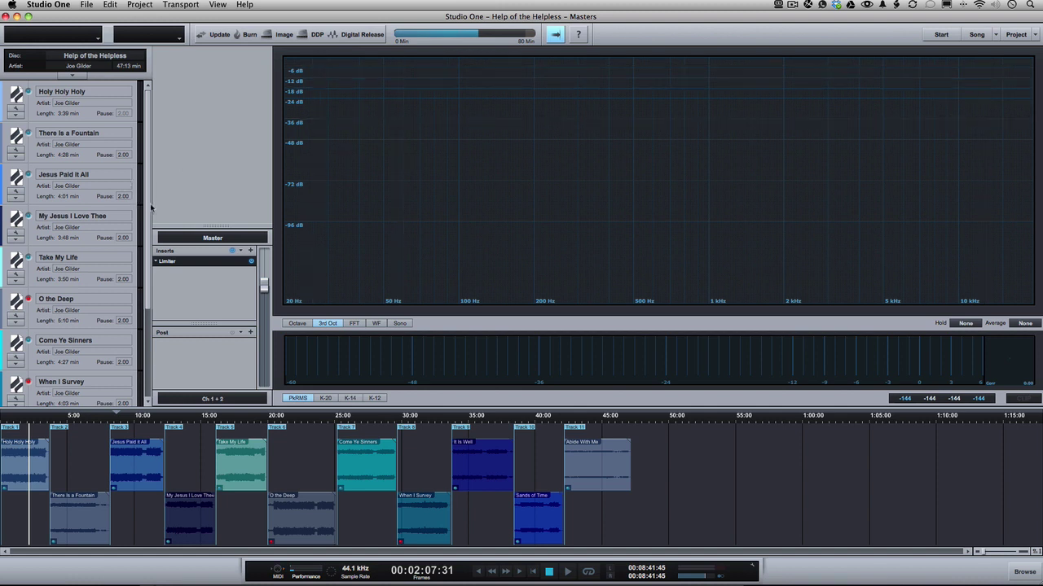
scroll(150, 211, "down", 3)
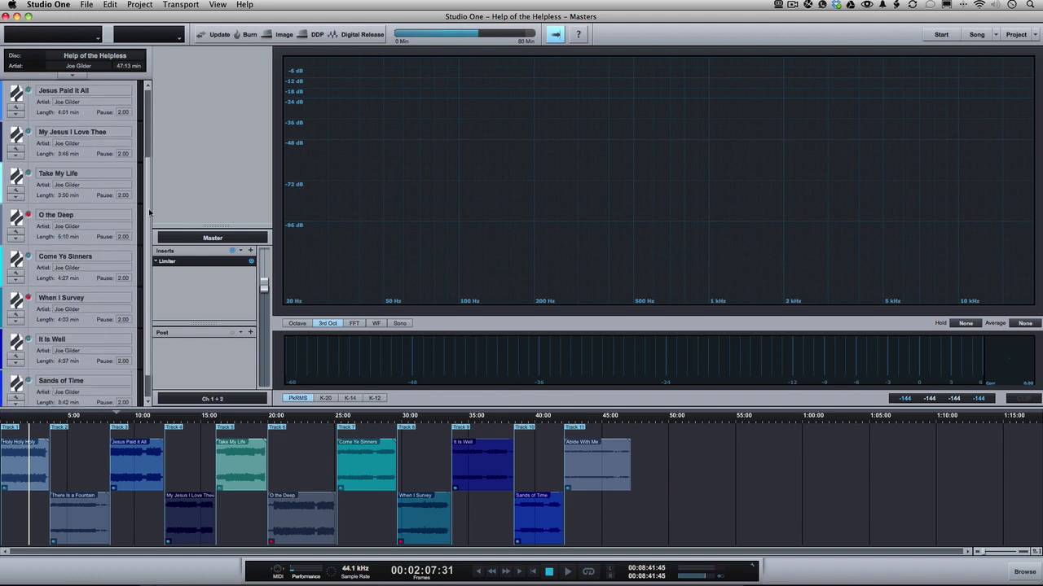
scroll(149, 212, "up", 3)
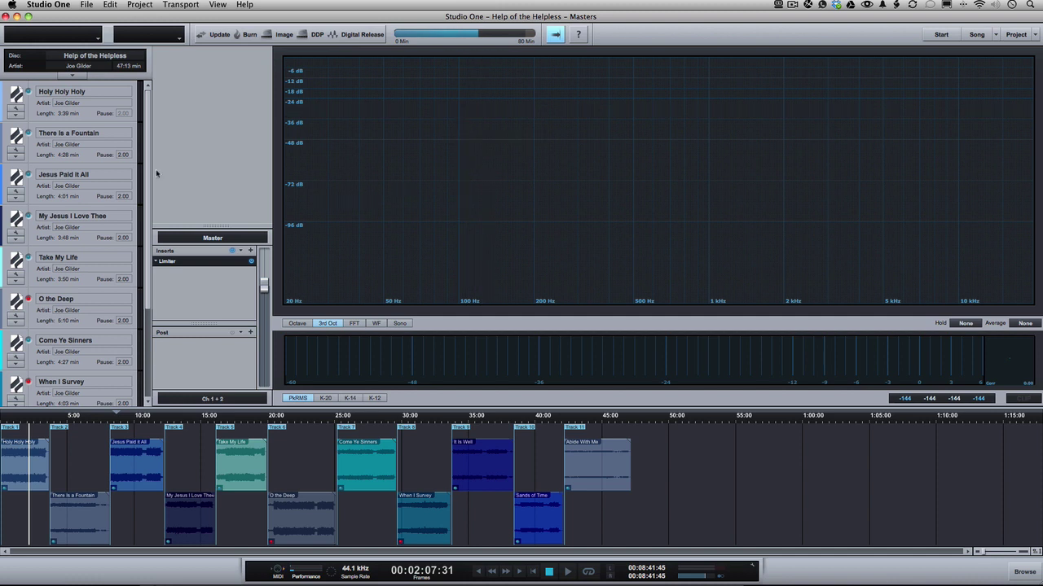
Step: Inspect the inserts of Holy Holy Holy, Abide With Me, There Is a Fountain, Jesus Paid It All, My Jesus I Love Thee and Take My Life
left_click(31, 464)
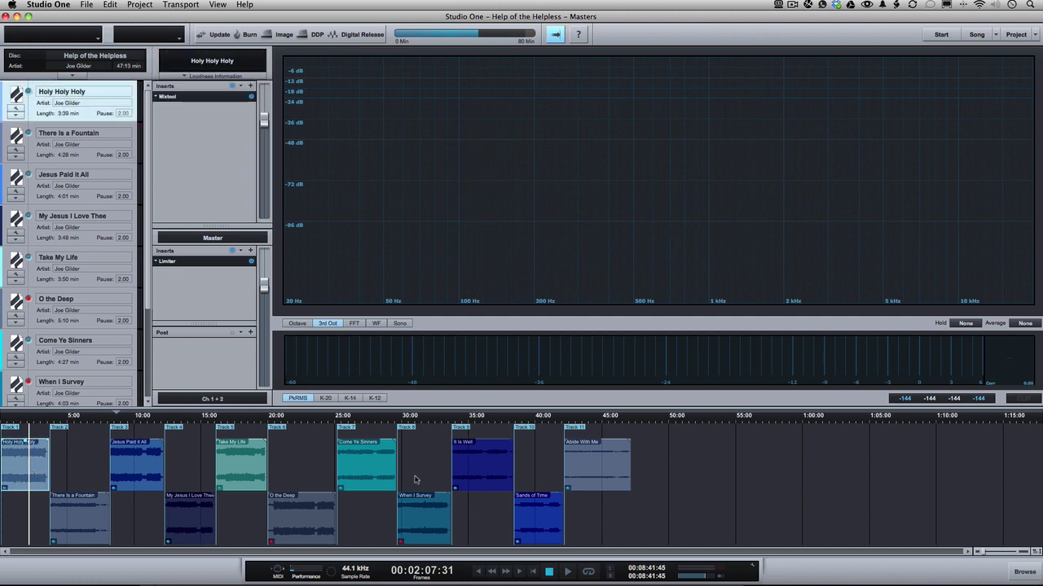
left_click(597, 478)
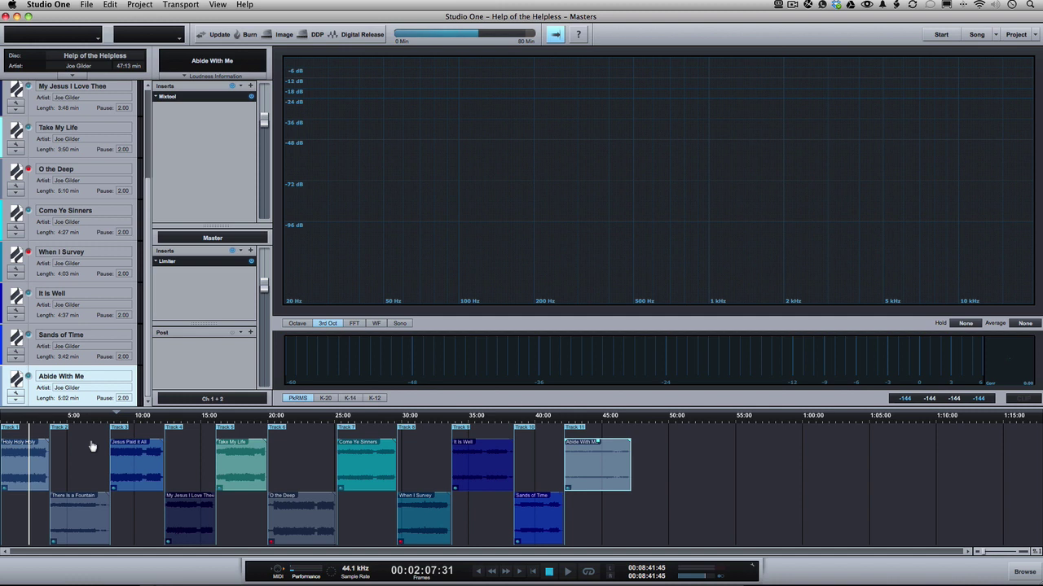
left_click(61, 497)
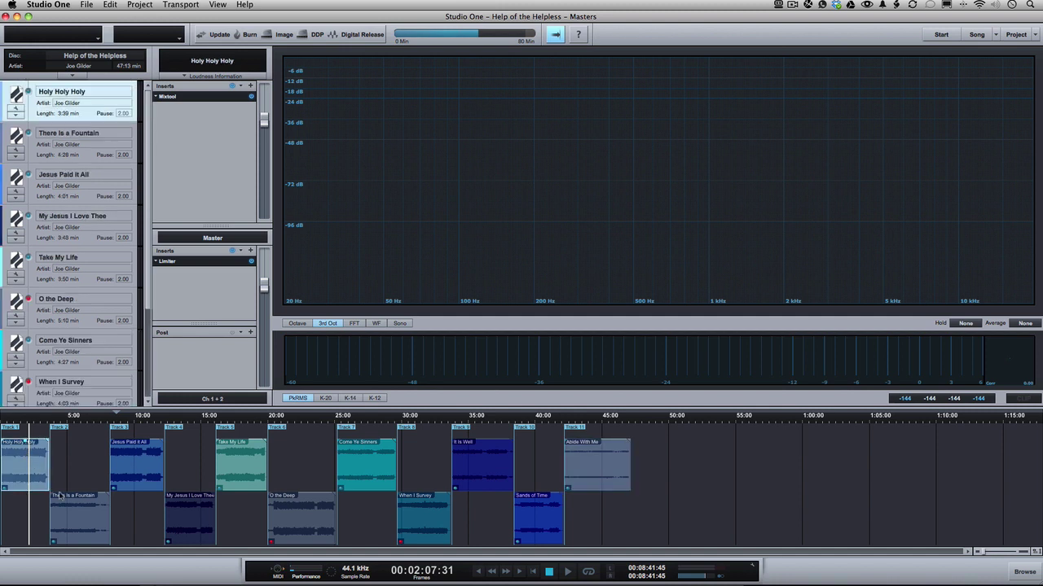
left_click(133, 466)
left_click(190, 515)
left_click(236, 473)
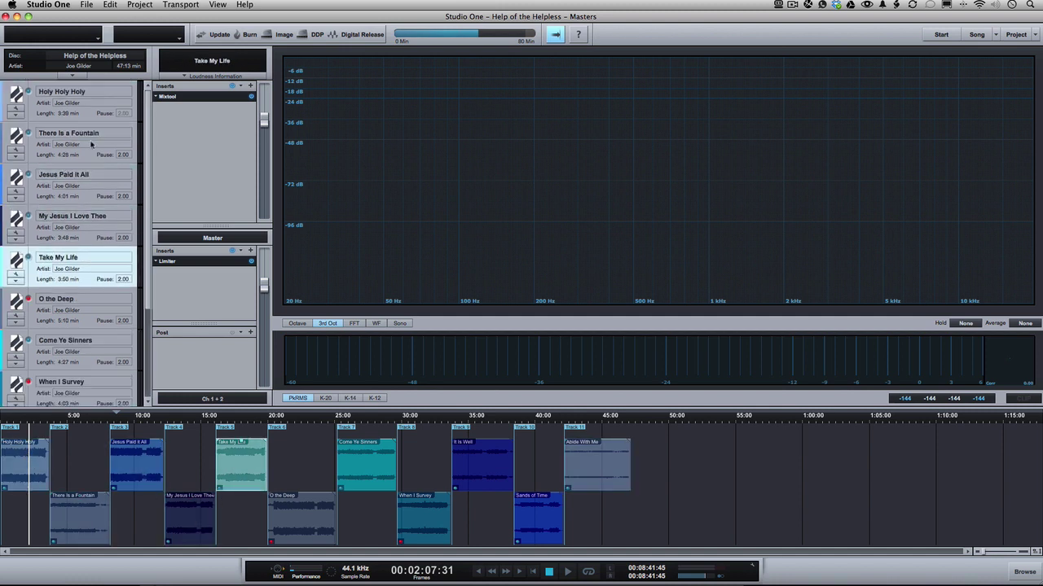
Step: Further along the timeline, inspect the O the Deep and Come Ye Sinners tracks
scroll(145, 186, "down", 3)
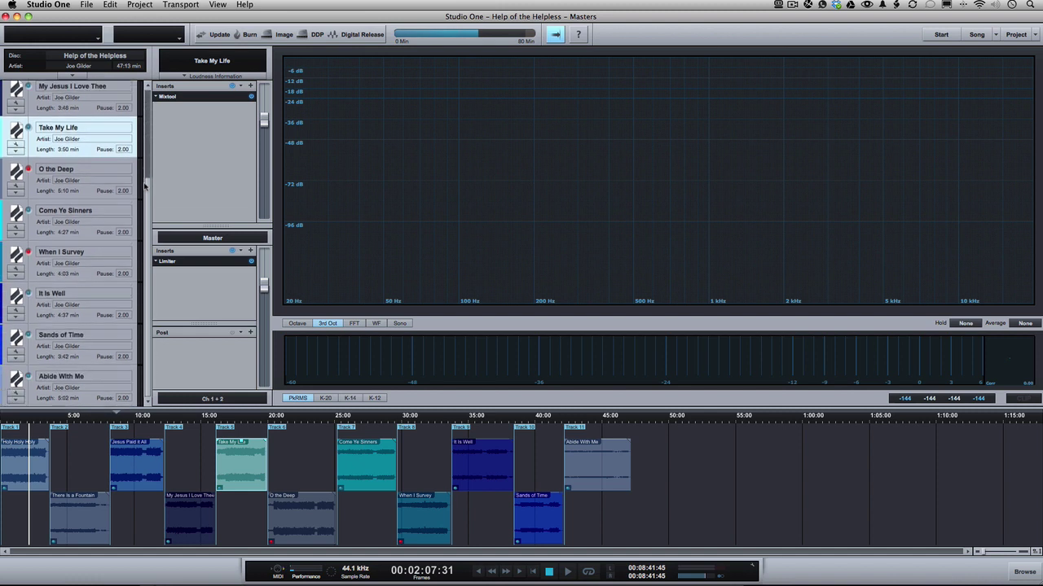
left_click(309, 524)
left_click(387, 473)
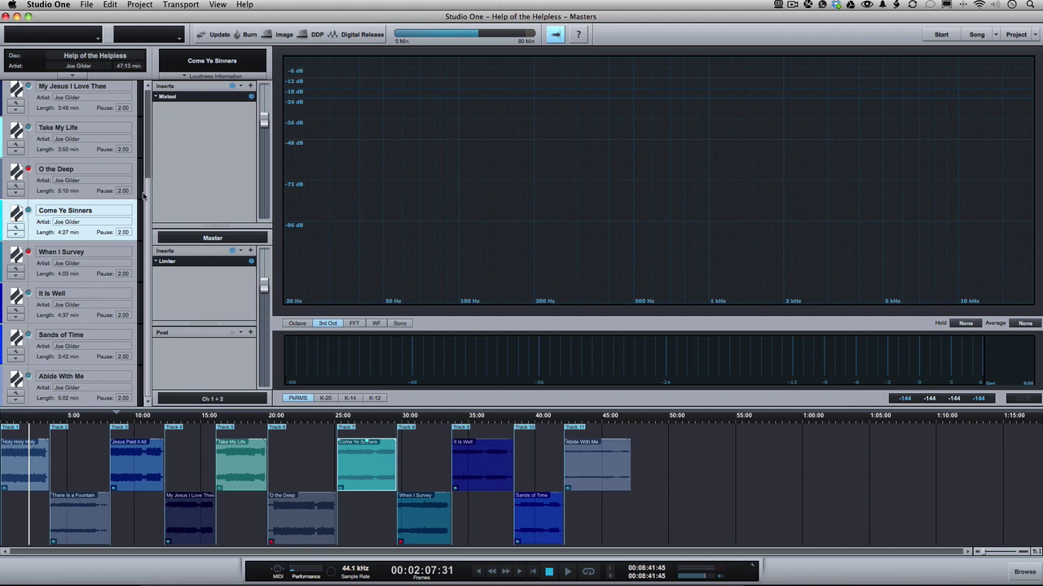
scroll(73, 204, "up", 3)
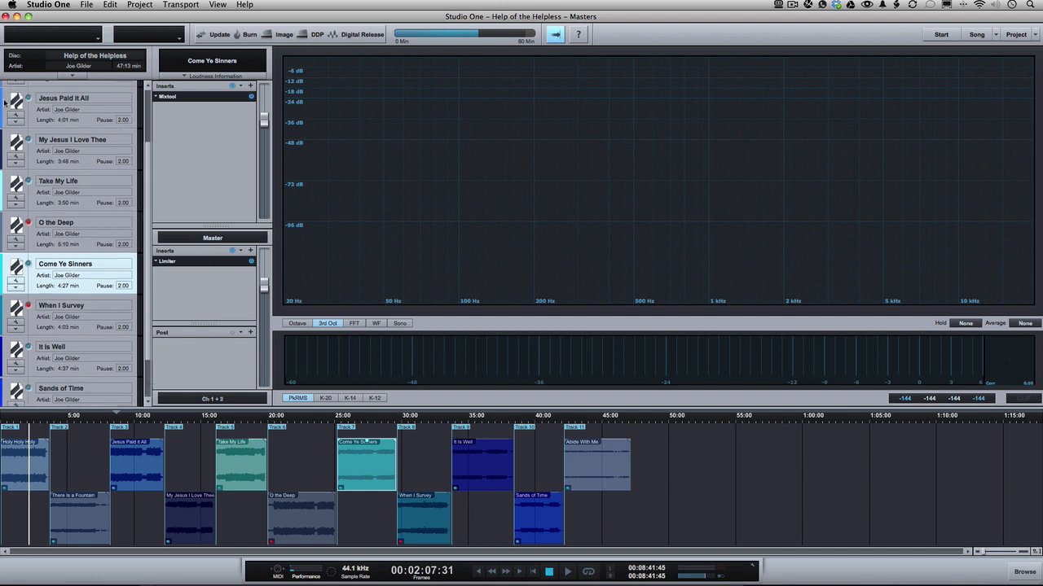
left_click(16, 121)
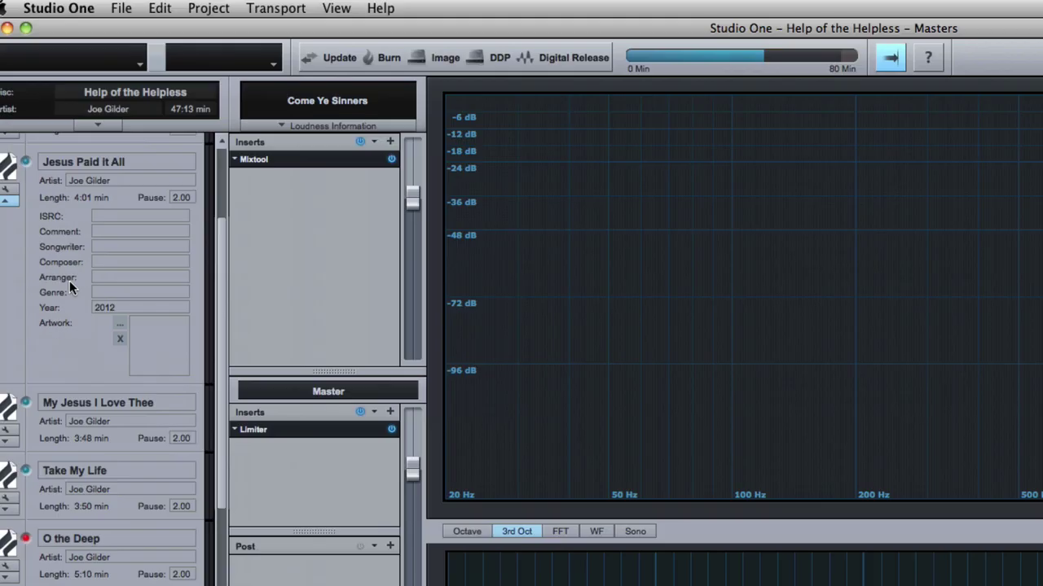
left_click(97, 124)
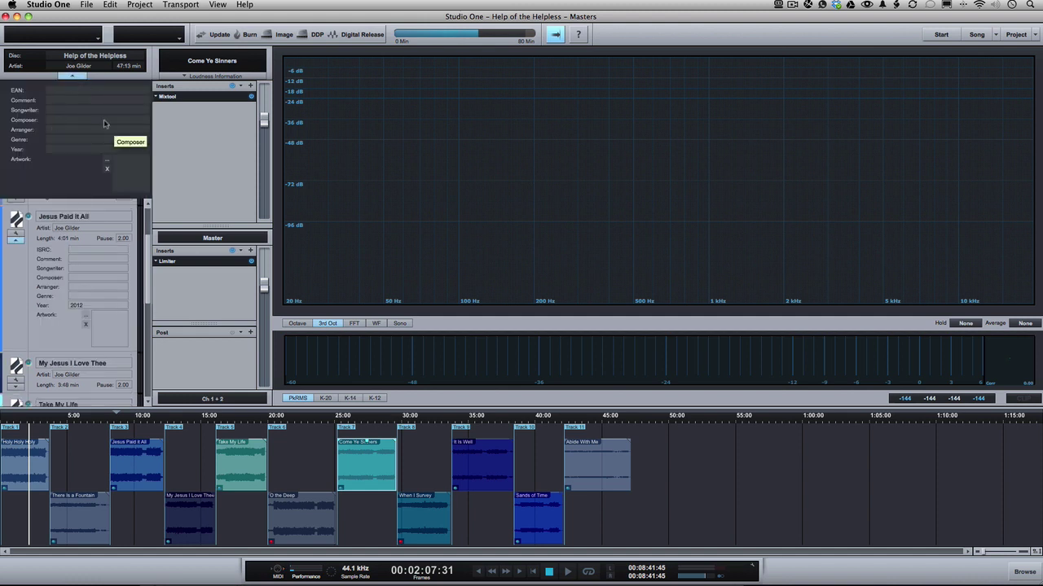
left_click(73, 75)
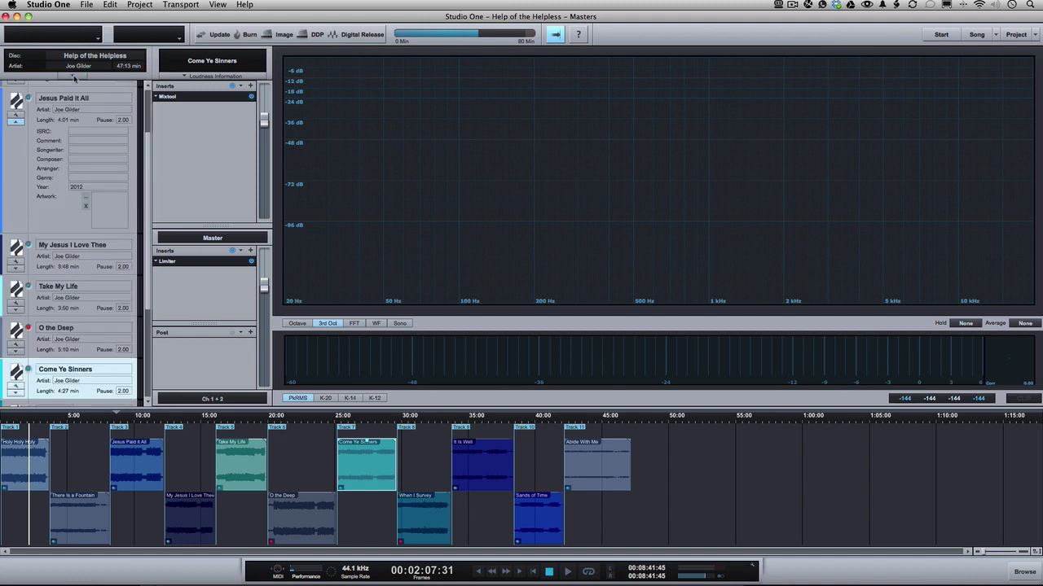
left_click(16, 123)
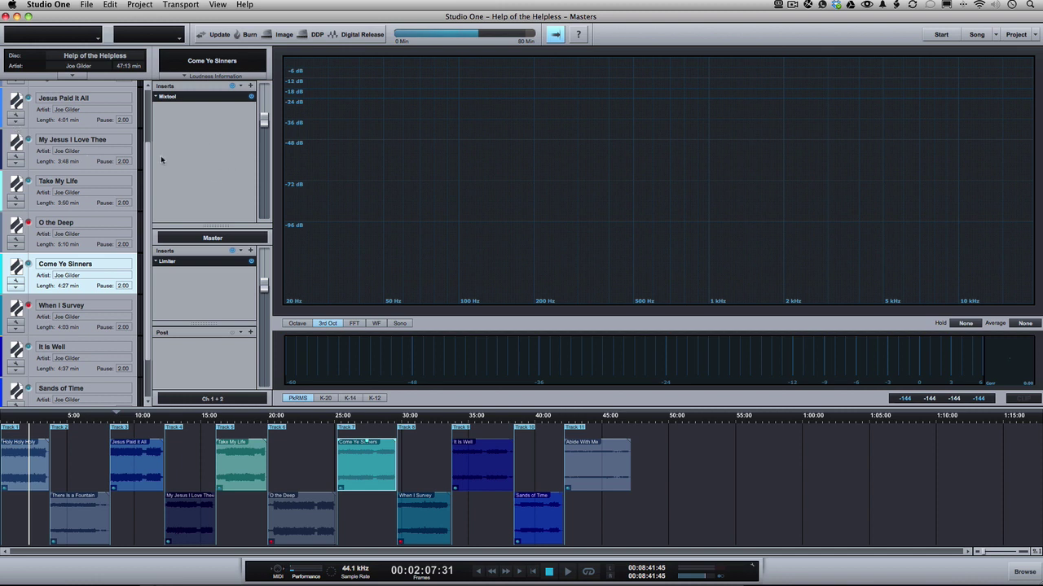
Step: Select Jesus Paid It All, lower the Master fader to about -4.4 dB, and play from 5:40
left_click(92, 124)
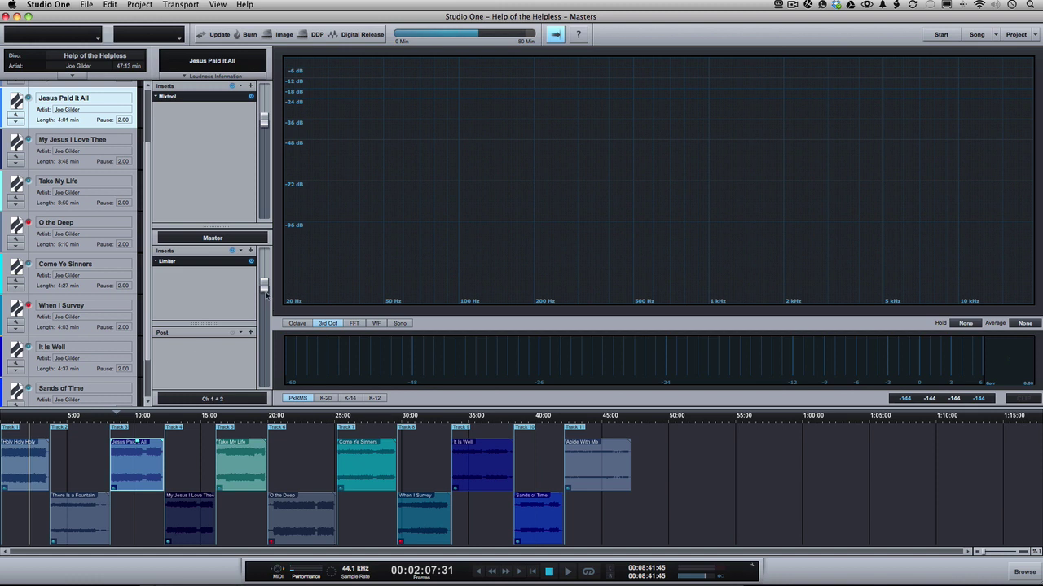
left_click_drag(265, 285, 264, 269)
left_click(75, 421)
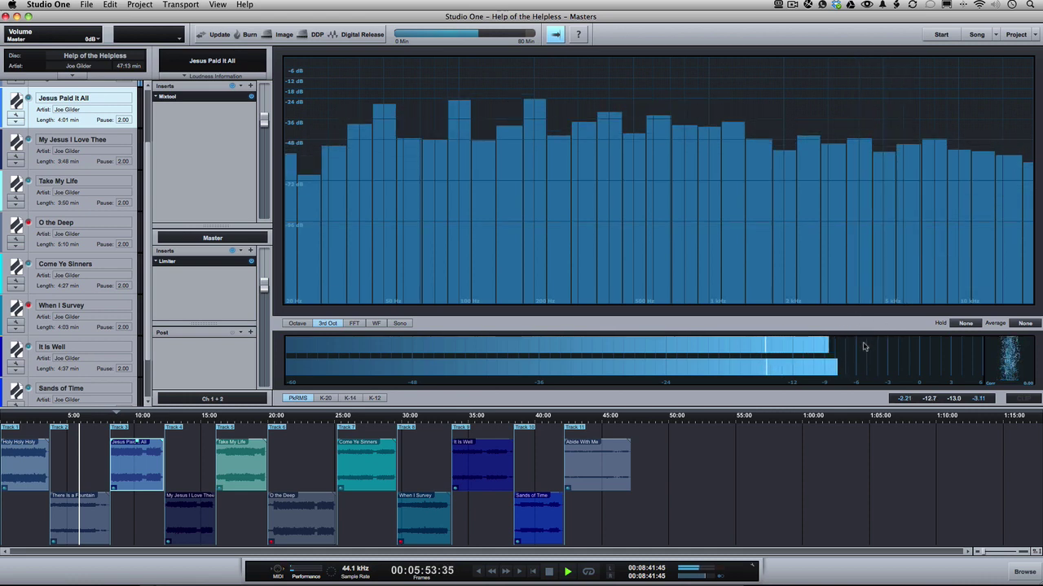
Step: Cycle the analyser through FFT, WF, Sono, Octave and 3rd Oct, end on FFT, then stop playback
left_click(361, 323)
left_click(374, 324)
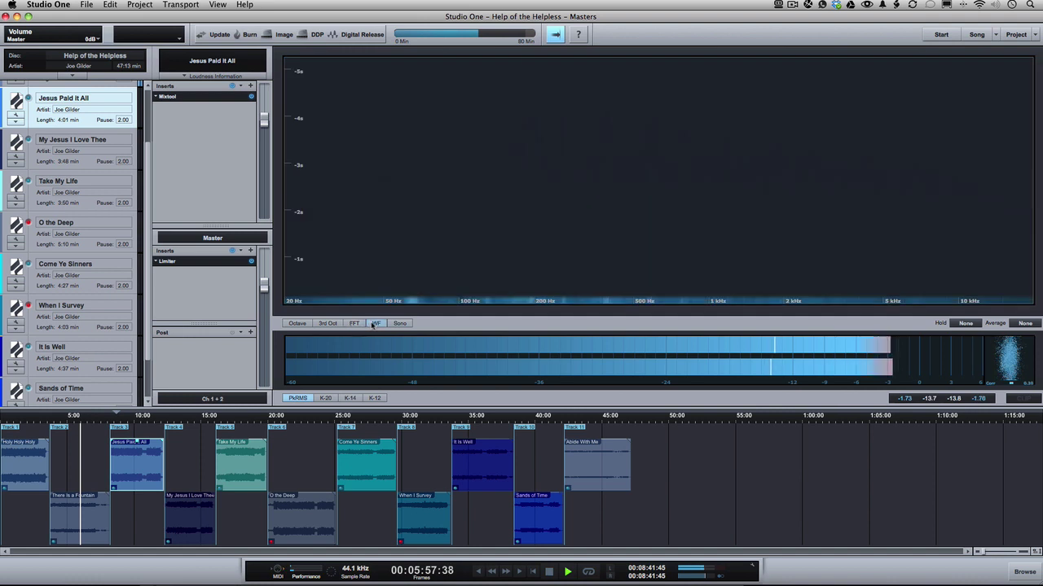
left_click(399, 323)
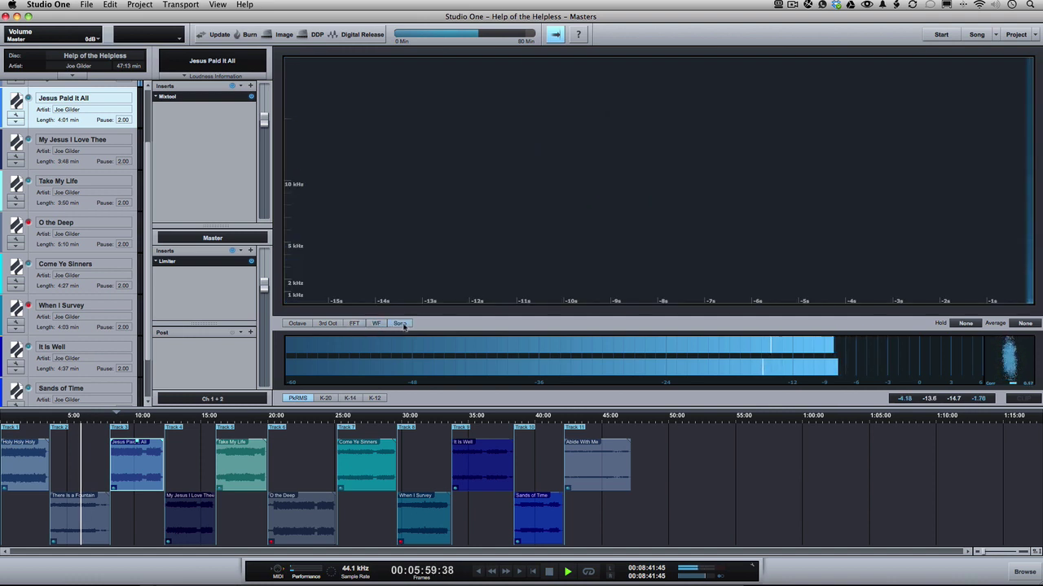
left_click(303, 324)
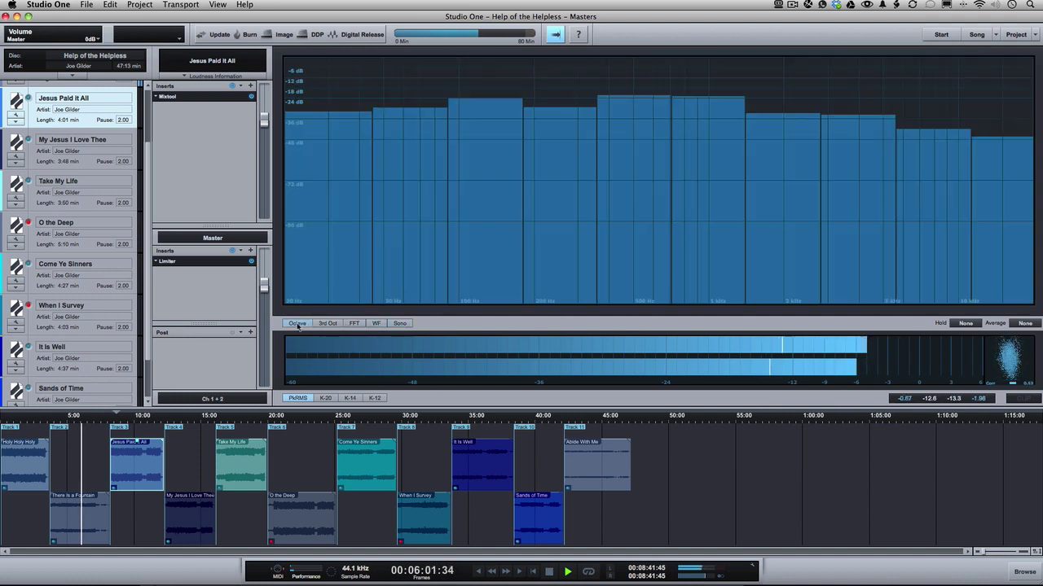
left_click(326, 324)
left_click(353, 324)
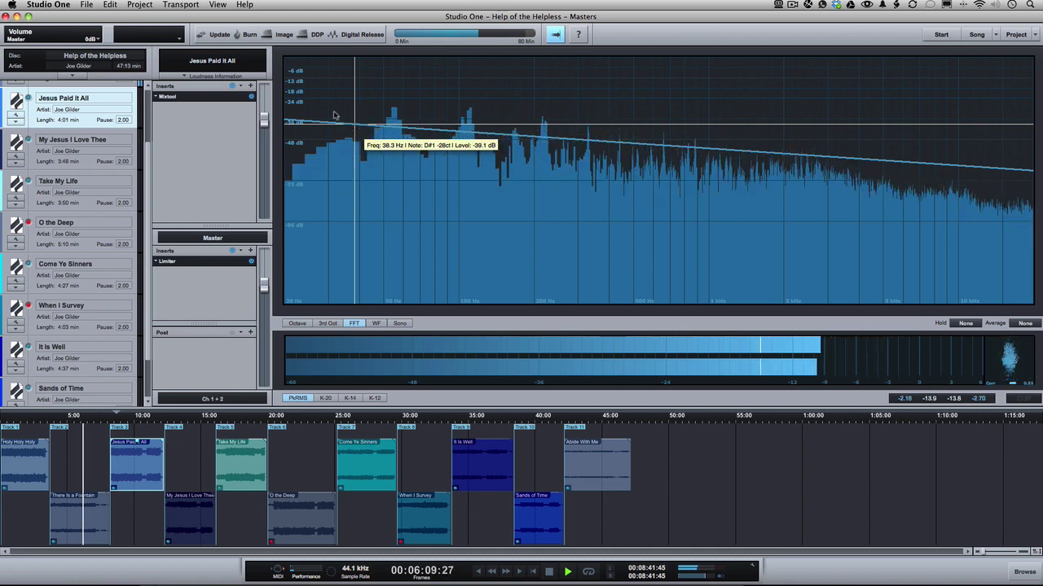
key("space")
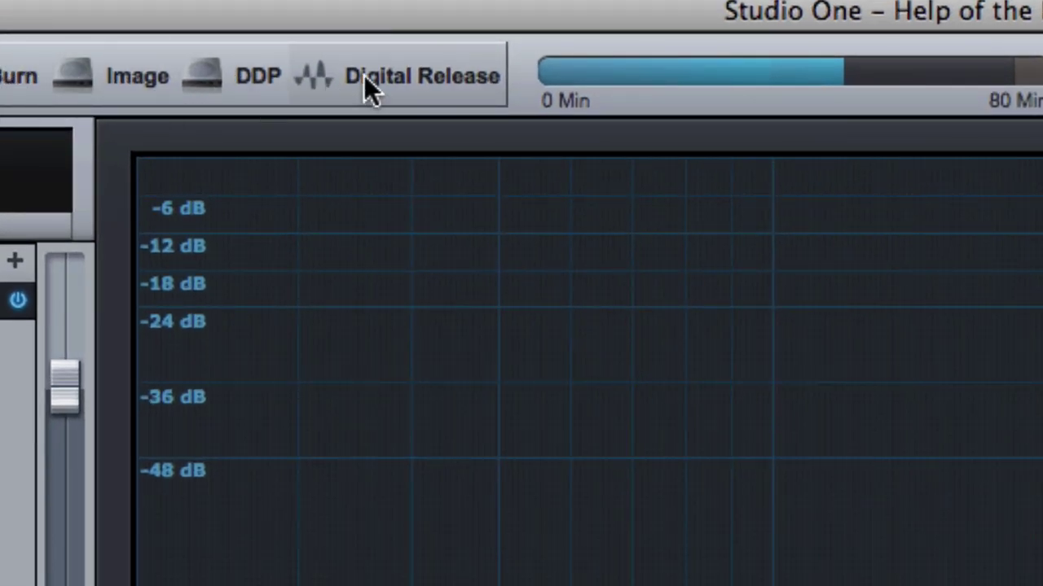
Step: Set Digital Release to 320 kB/s MP3 output, excluding track numbers and artist names from file names
left_click(459, 87)
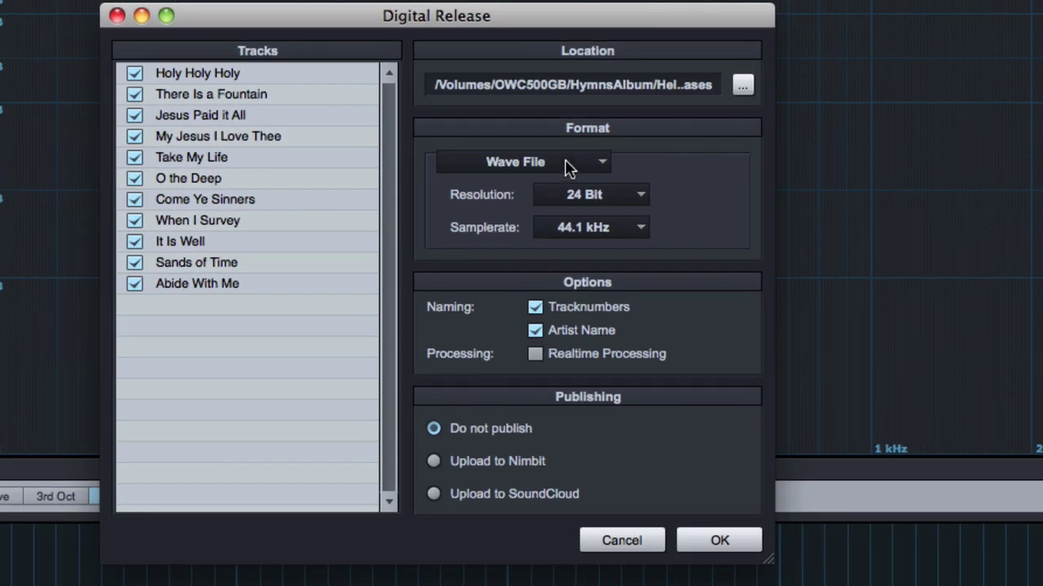
left_click(560, 170)
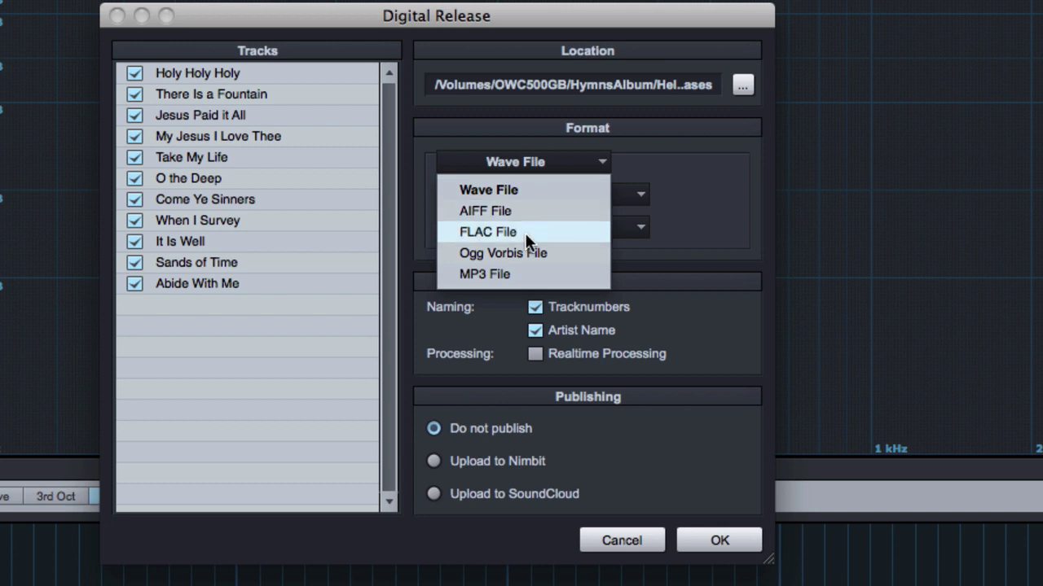
left_click(576, 209)
left_click(596, 200)
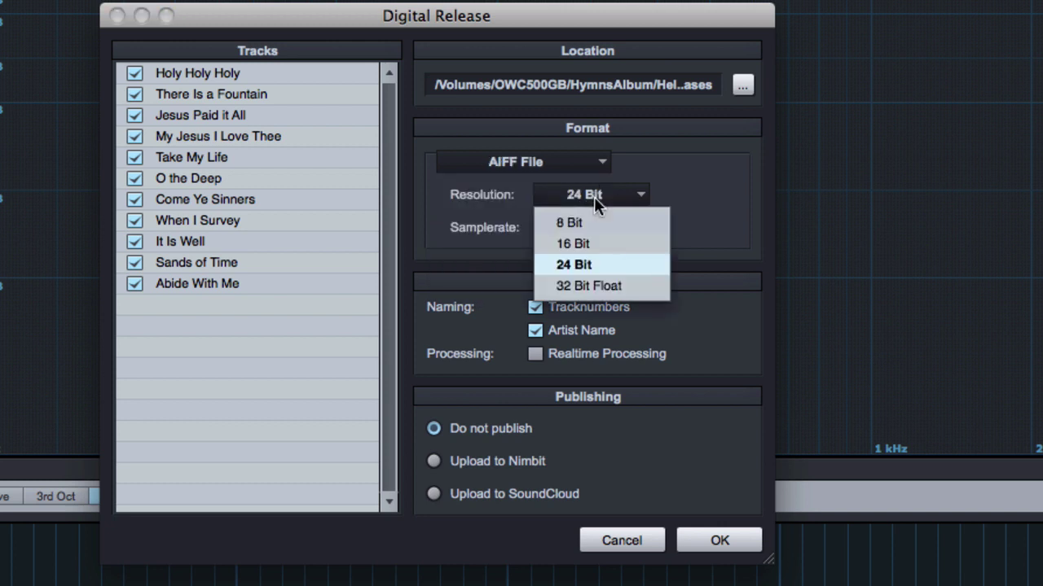
left_click(587, 173)
left_click(581, 168)
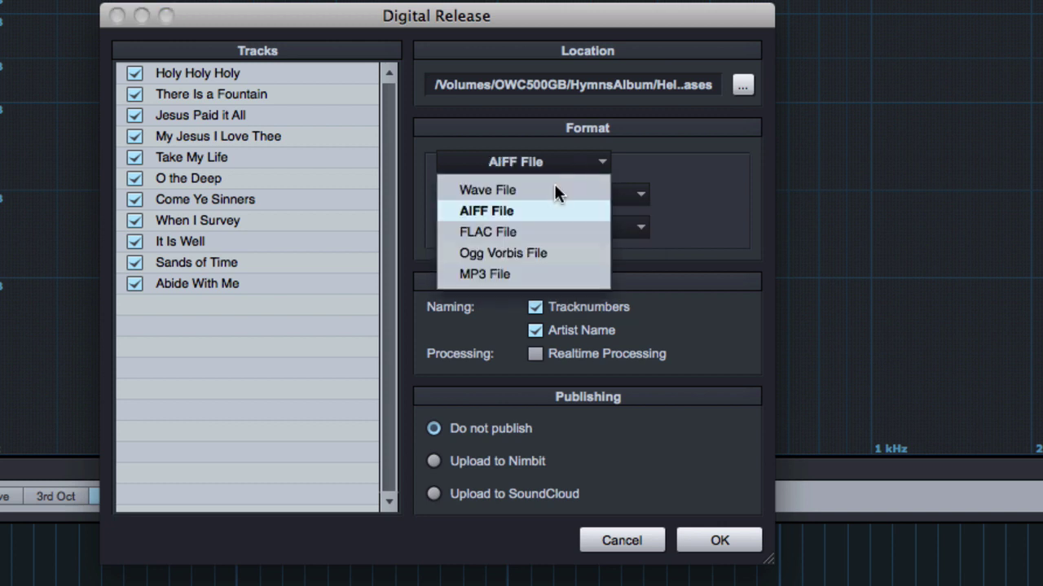
left_click(511, 269)
left_click(602, 201)
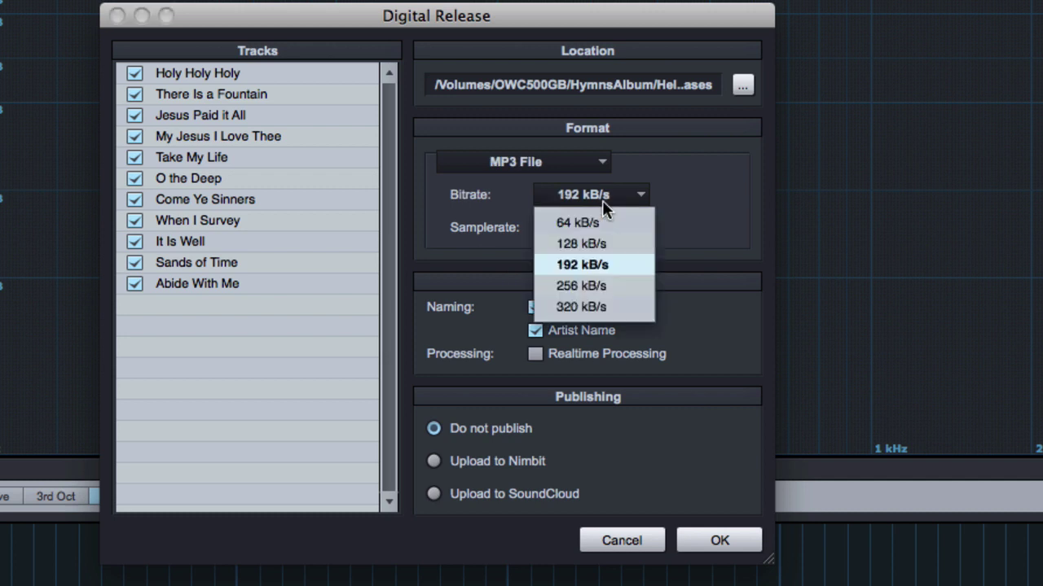
left_click(595, 303)
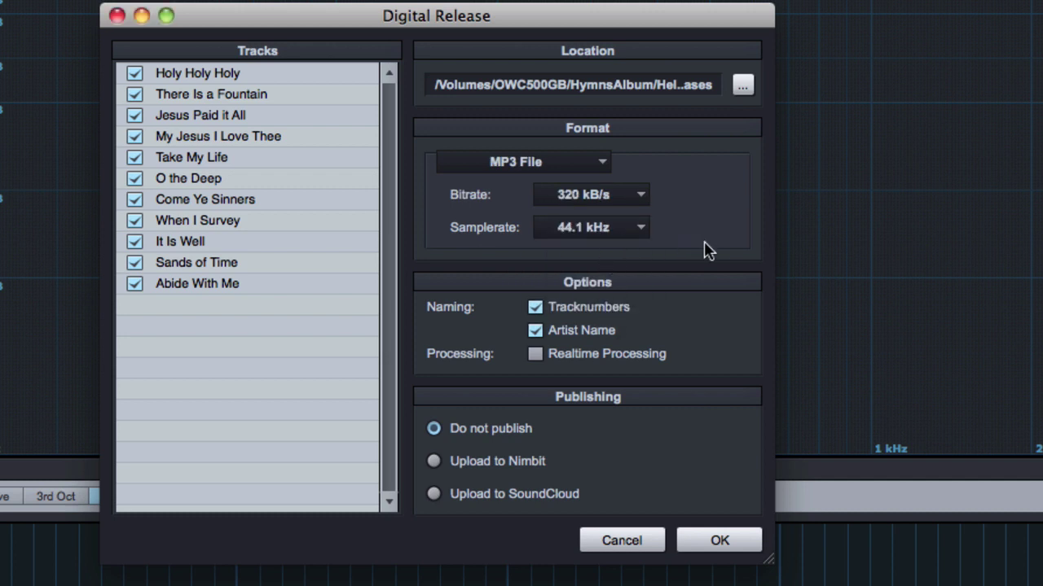
left_click(574, 307)
left_click(572, 334)
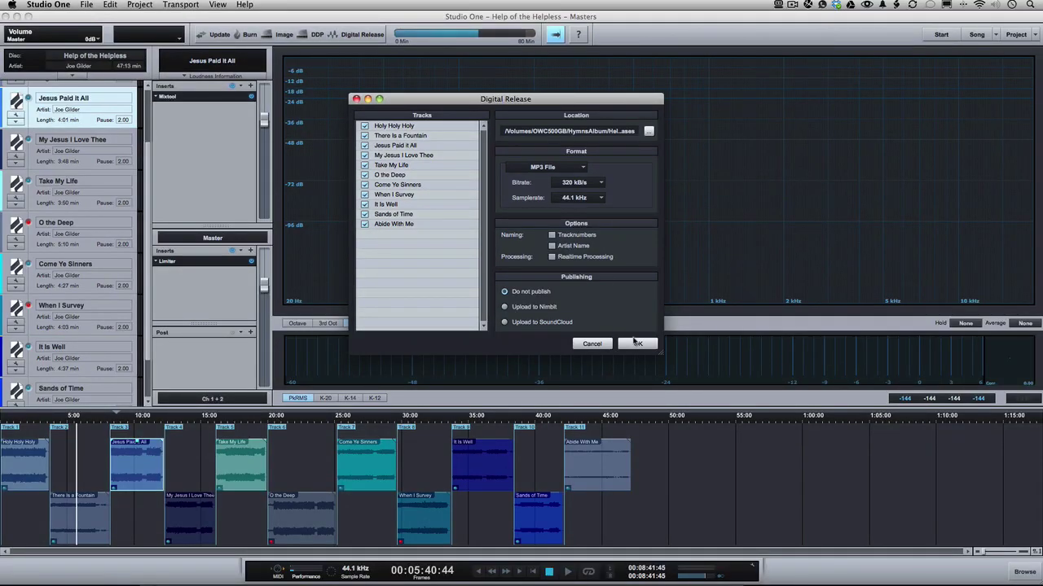
left_click(717, 399)
Step: Accept the 320 kB/s MP3 Digital Release settings with OK
left_click(627, 344)
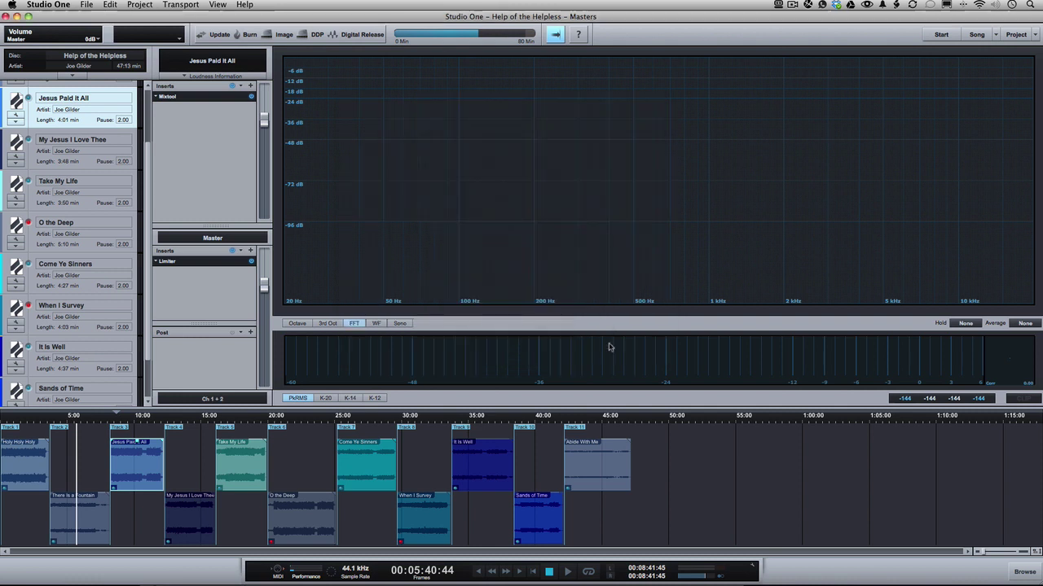